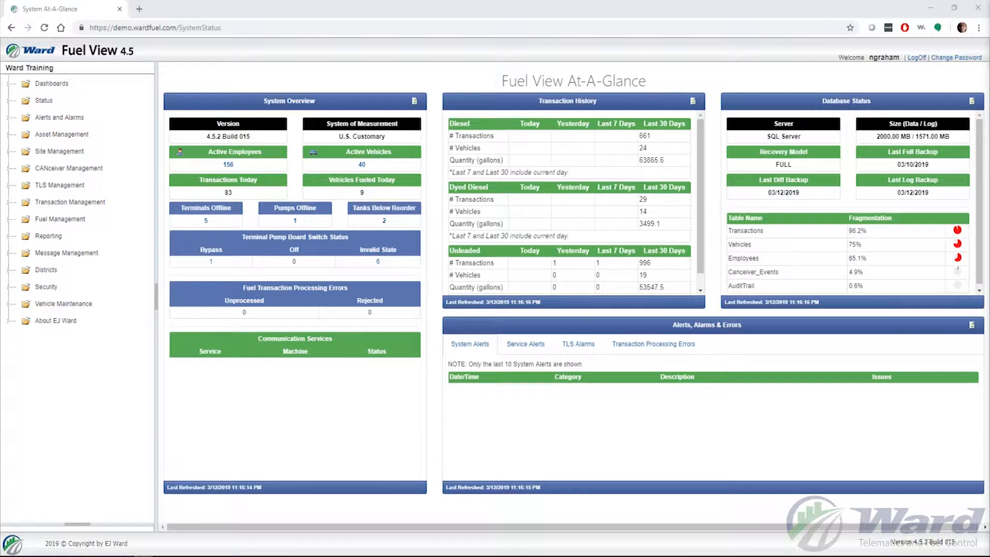
Open the IoT Terminal Manager and check which terminals are available and the current software version of Test Department terminal 1.
{"action": "left_click", "coordinate": [10, 152]}
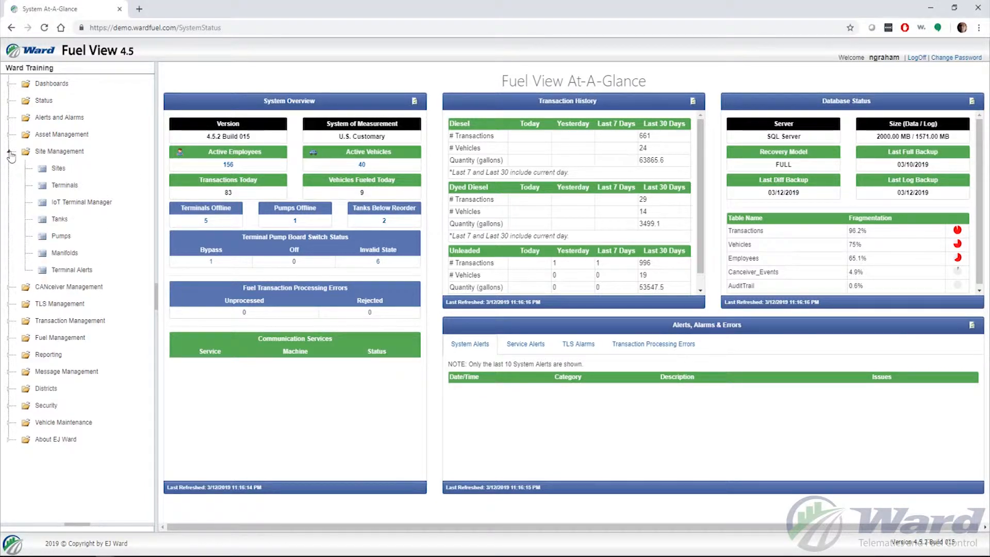
{"action": "left_click", "coordinate": [85, 204]}
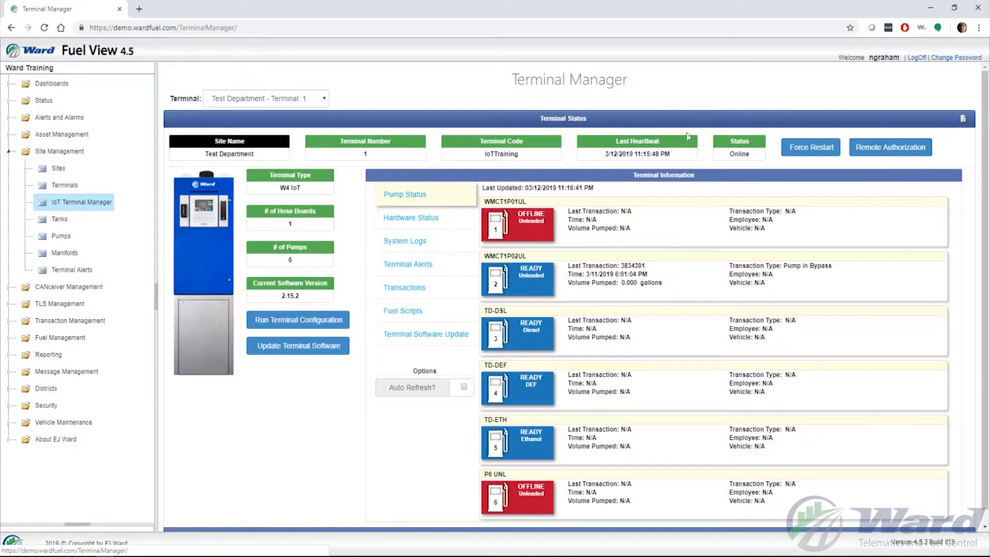
{"action": "left_click", "coordinate": [324, 99]}
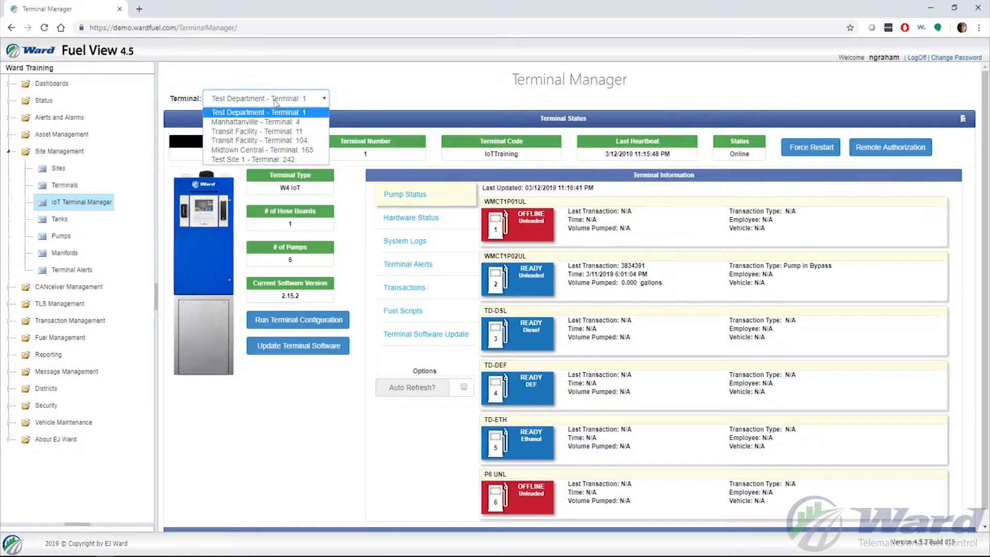
{"action": "left_click", "coordinate": [326, 103]}
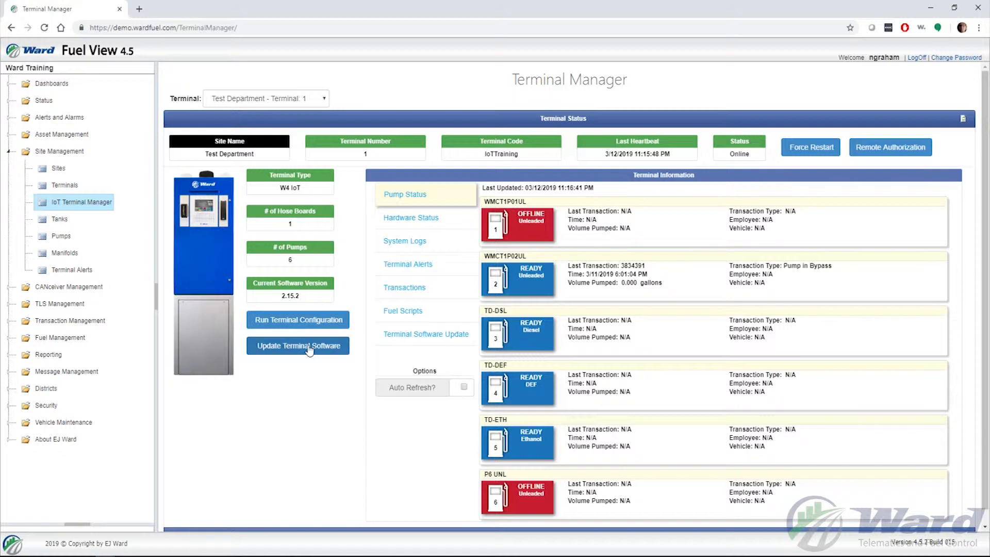
{"action": "left_click_drag", "start_coordinate": [308, 296], "coordinate": [251, 297]}
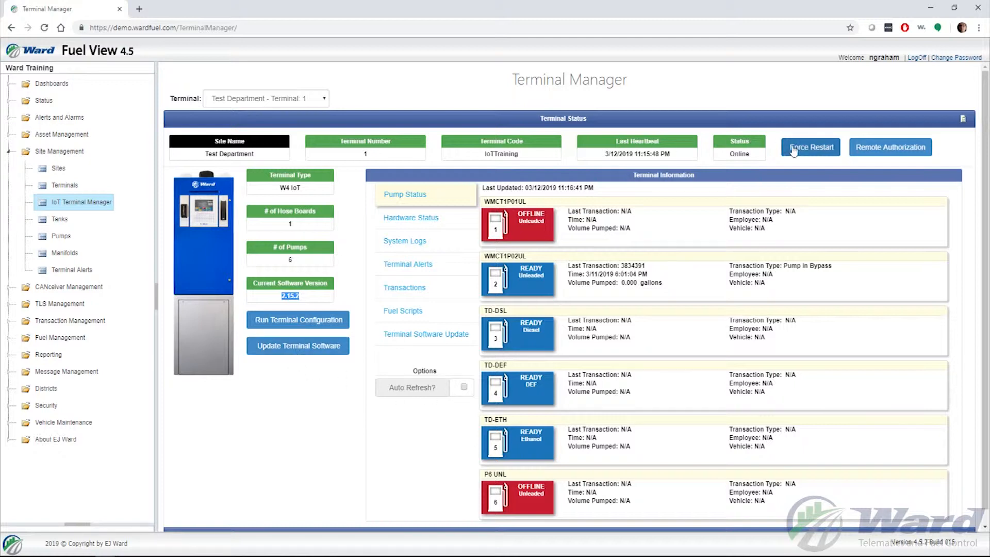
Start a remote authorization on unleaded pump 2 of Test Department terminal 1, choosing the Ford F-150 2018 as vehicle and the matching employee.
{"action": "left_click", "coordinate": [882, 150]}
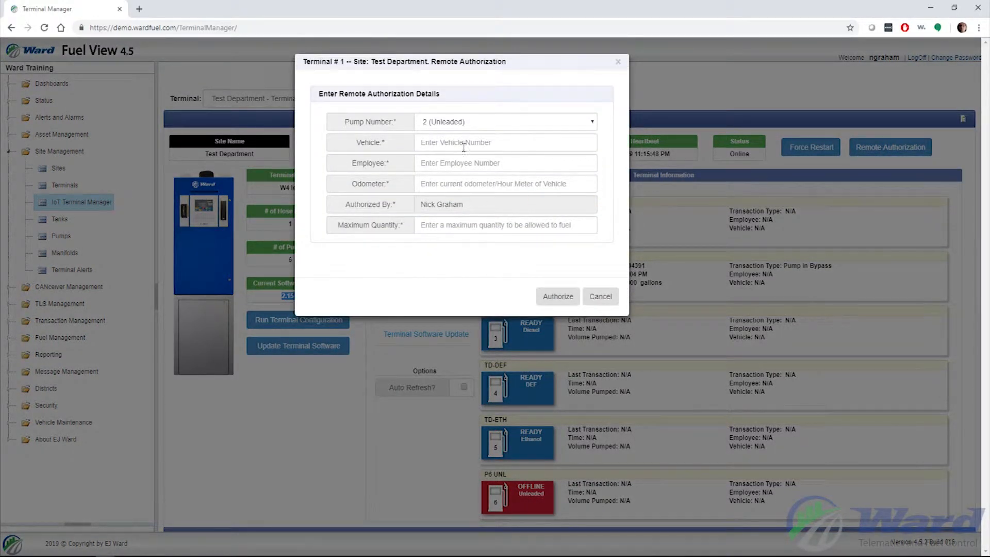
{"action": "left_click", "coordinate": [486, 144]}
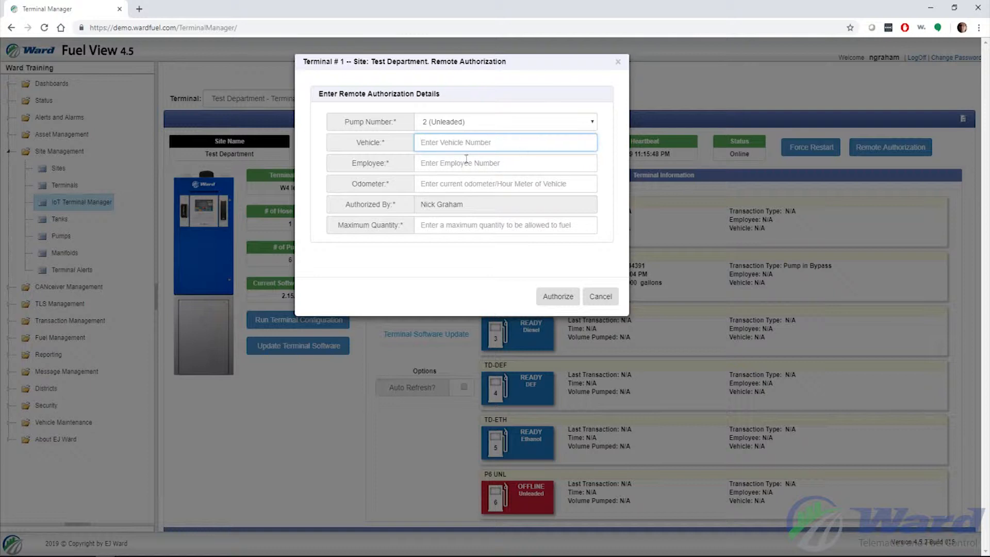
{"action": "type", "text": "ngra"}
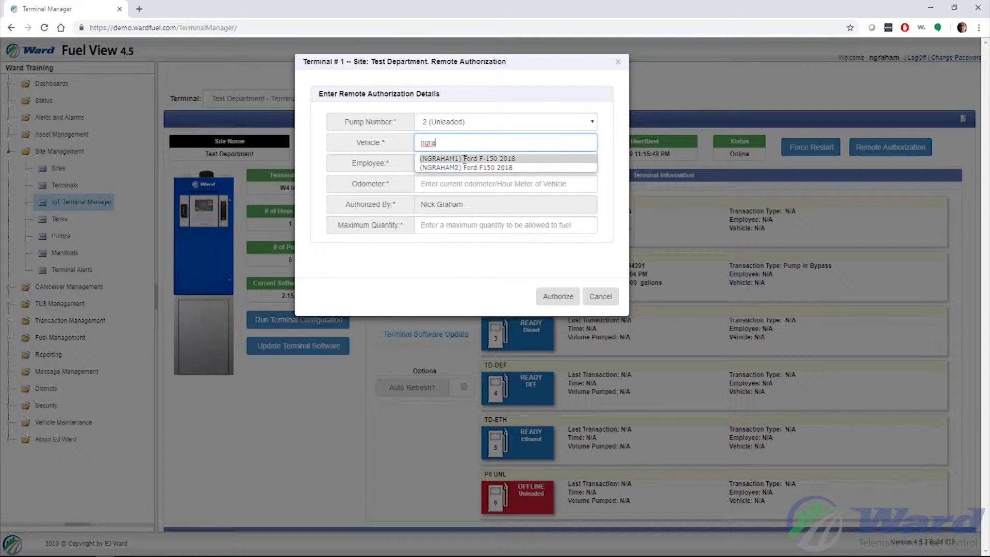
{"action": "left_click", "coordinate": [465, 159]}
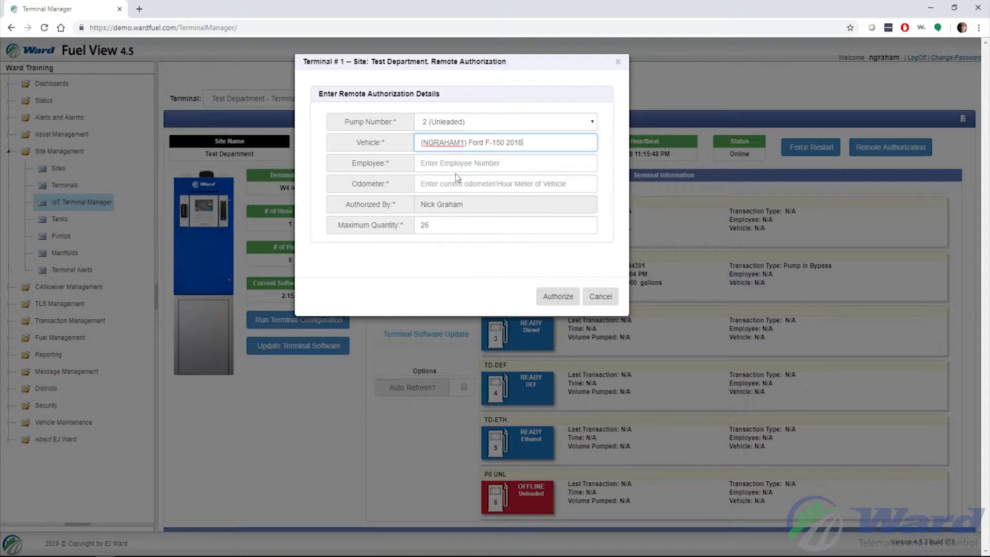
{"action": "left_click", "coordinate": [459, 166]}
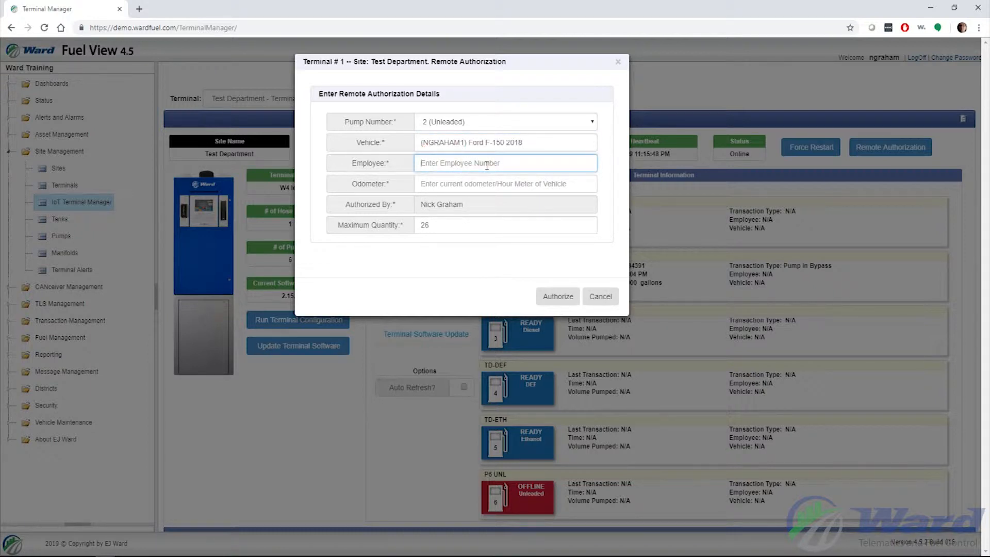
{"action": "type", "text": "ngraha"}
{"action": "left_click", "coordinate": [489, 180]}
Set the odometer to 50, keep the maximum quantity of 26, and authorize the remote fueling.
{"action": "left_click", "coordinate": [463, 185]}
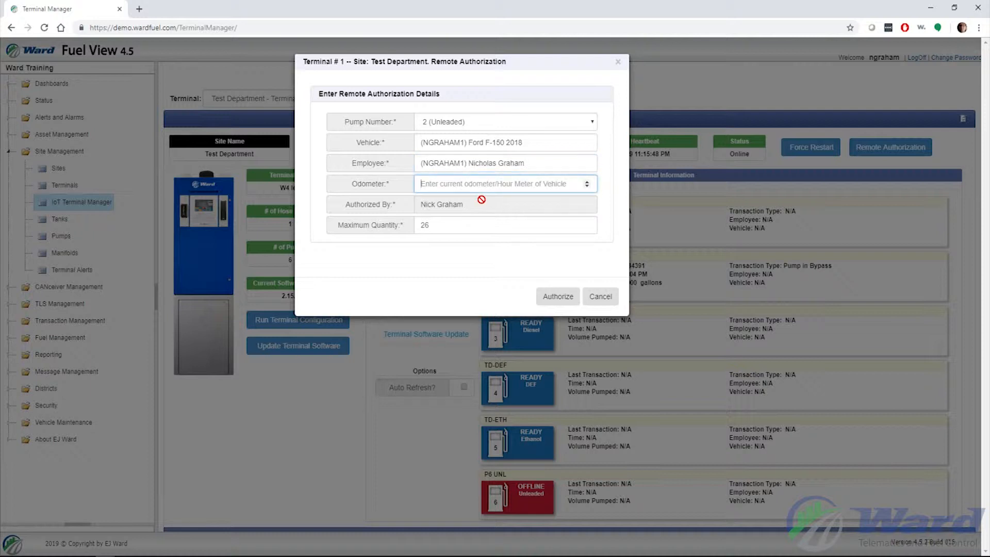
{"action": "type", "text": "50"}
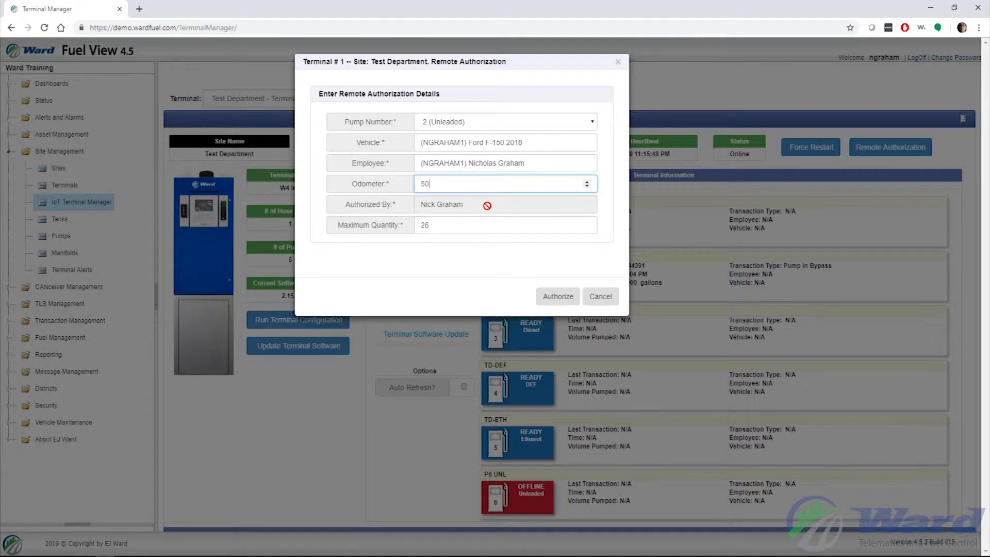
{"action": "left_click", "coordinate": [442, 225]}
{"action": "left_click", "coordinate": [569, 298]}
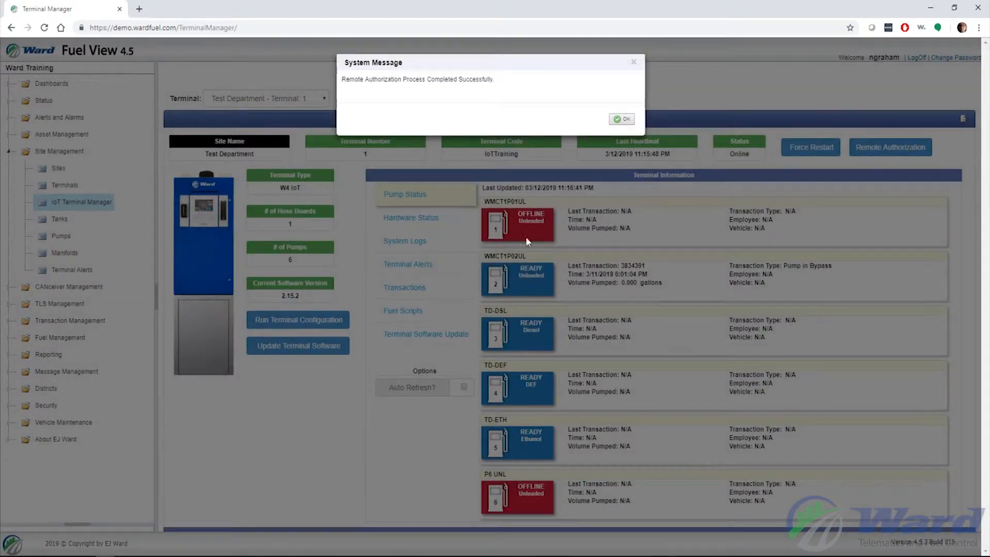
{"action": "left_click", "coordinate": [621, 120]}
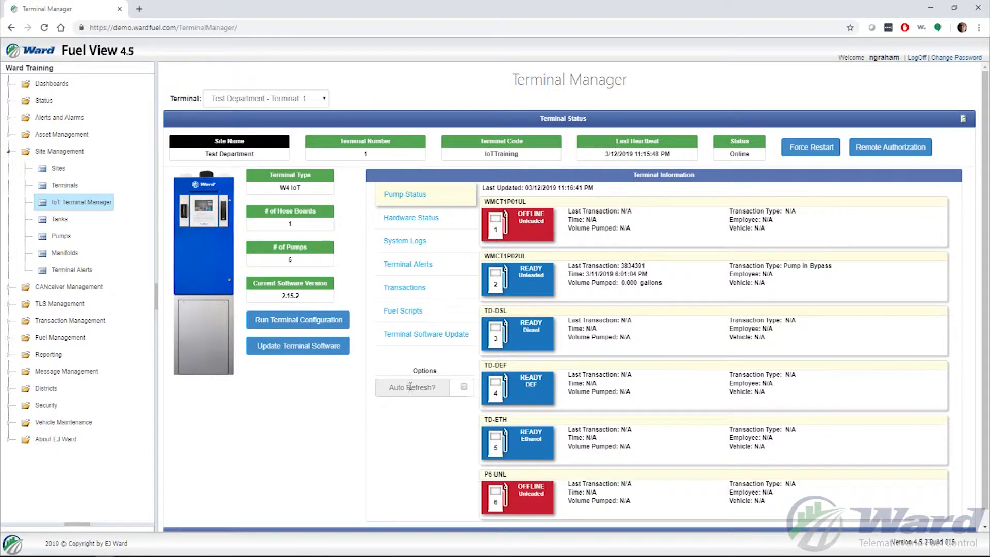
Turn on auto refresh for the pump status and examine the transaction details of pump 2.
{"action": "left_click", "coordinate": [463, 388]}
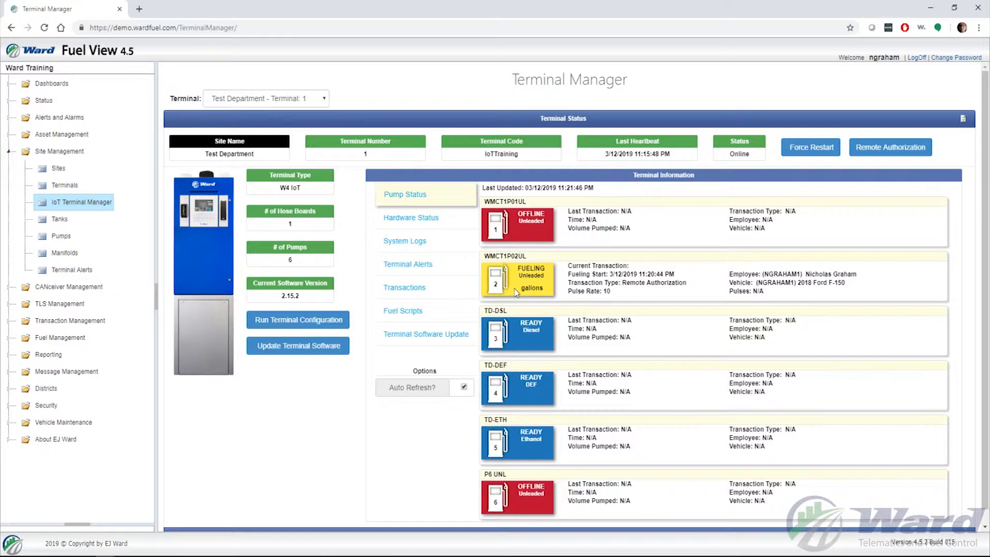
{"action": "left_click_drag", "start_coordinate": [623, 283], "coordinate": [689, 285]}
{"action": "left_click", "coordinate": [691, 286]}
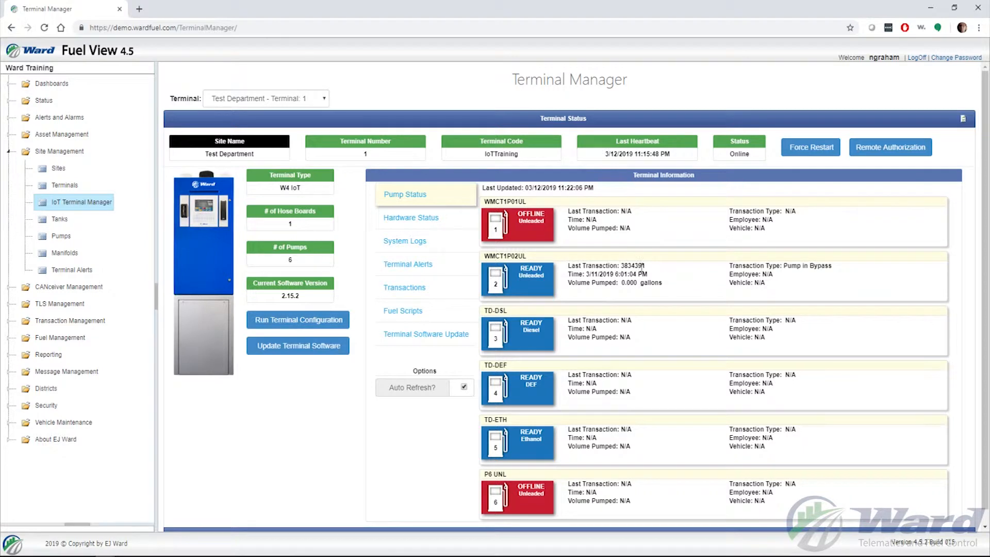
{"action": "left_click_drag", "start_coordinate": [622, 266], "coordinate": [676, 270]}
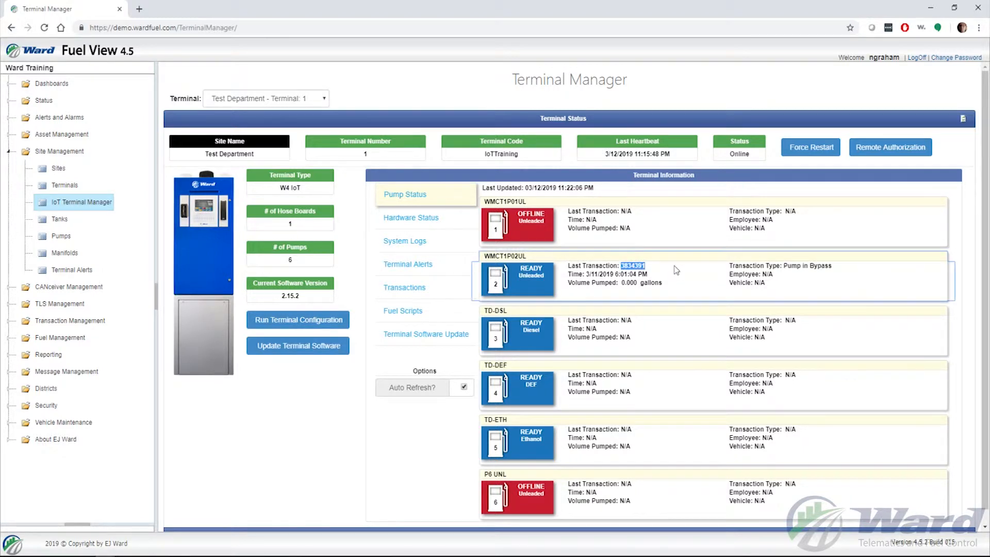
{"action": "left_click", "coordinate": [676, 270]}
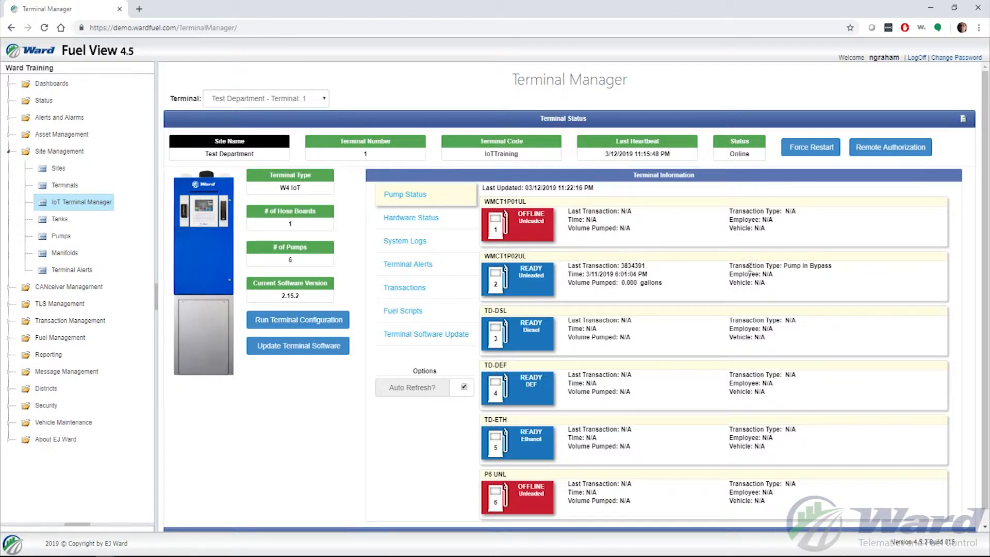
{"action": "left_click_drag", "start_coordinate": [784, 266], "coordinate": [850, 270]}
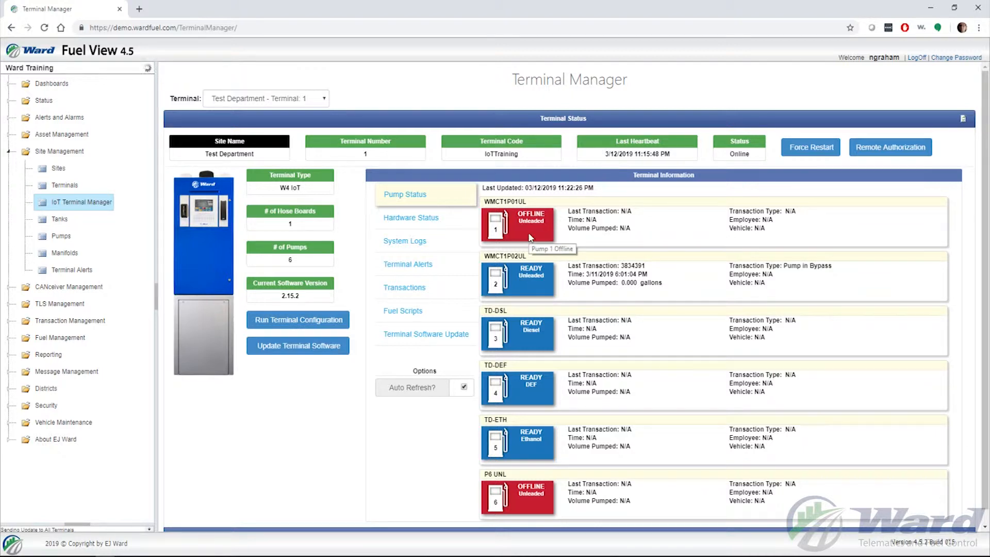
Review the terminal's hardware status, including the pump hardware of Hoseboard 1, and its list of system logs.
{"action": "mouse_move", "coordinate": [532, 285]}
{"action": "left_click", "coordinate": [426, 220]}
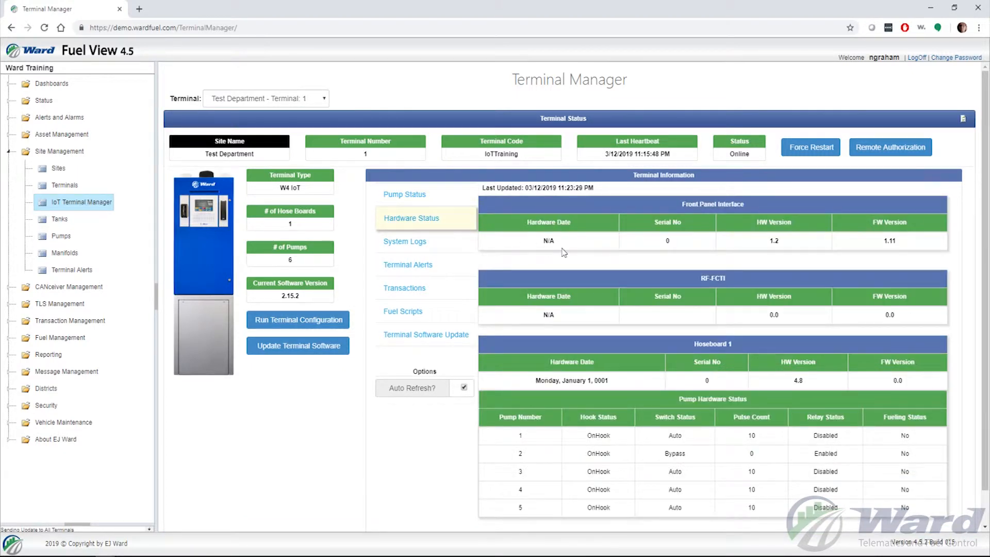
{"action": "scroll", "coordinate": [564, 252], "scroll_direction": "down", "scroll_amount": 1}
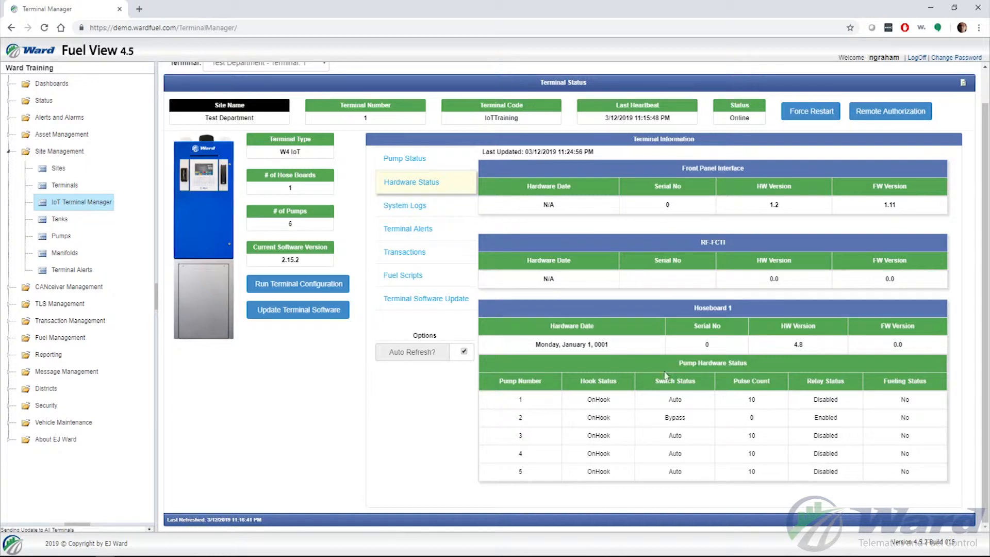
{"action": "left_click", "coordinate": [406, 206]}
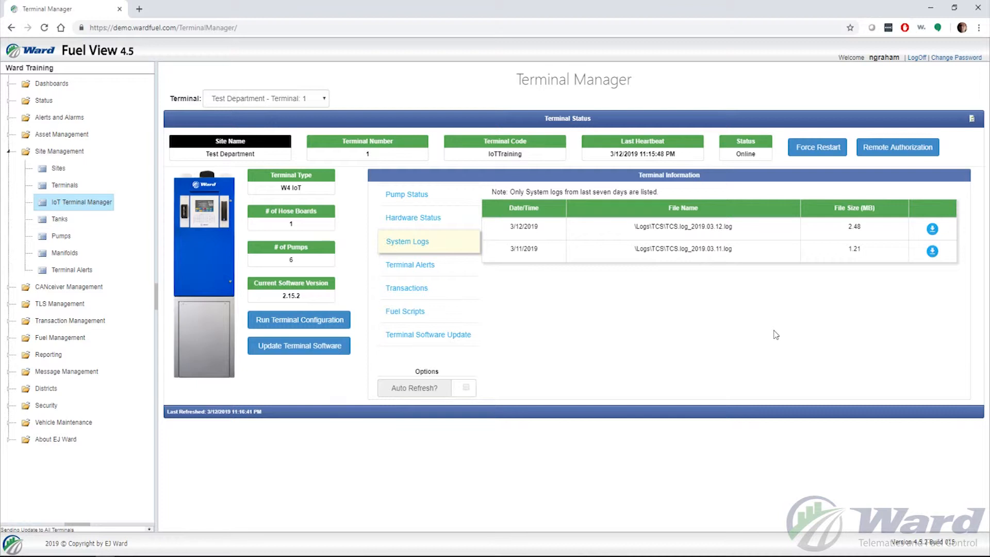
Review the terminal's most recent alerts and its latest fuel transactions.
{"action": "left_click", "coordinate": [416, 264]}
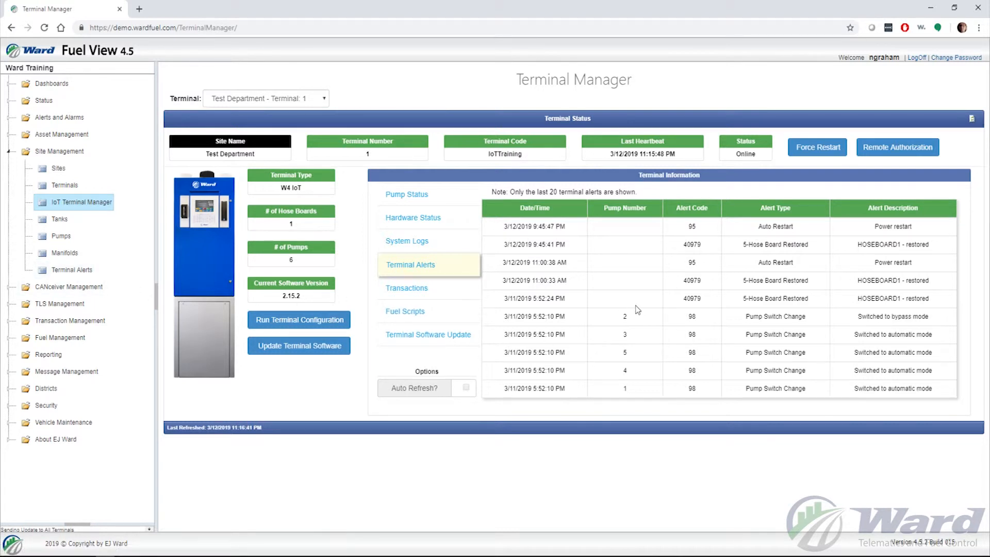
{"action": "left_click", "coordinate": [436, 295]}
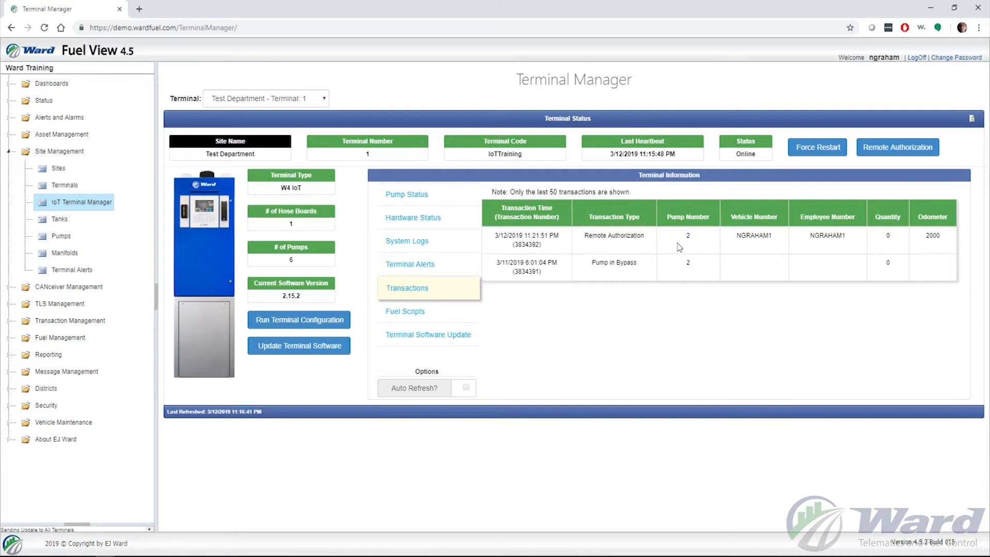
Examine the terminal's assigned fuel scripts, focusing on the events of the Bypass script and the type and events of the CANceiver script.
{"action": "left_click", "coordinate": [414, 312]}
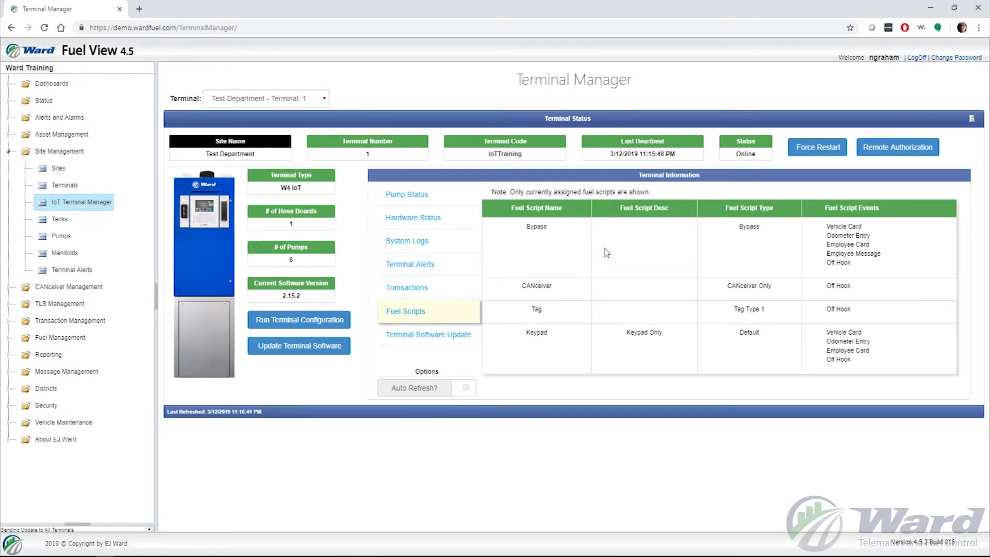
{"action": "left_click_drag", "start_coordinate": [522, 227], "coordinate": [565, 228]}
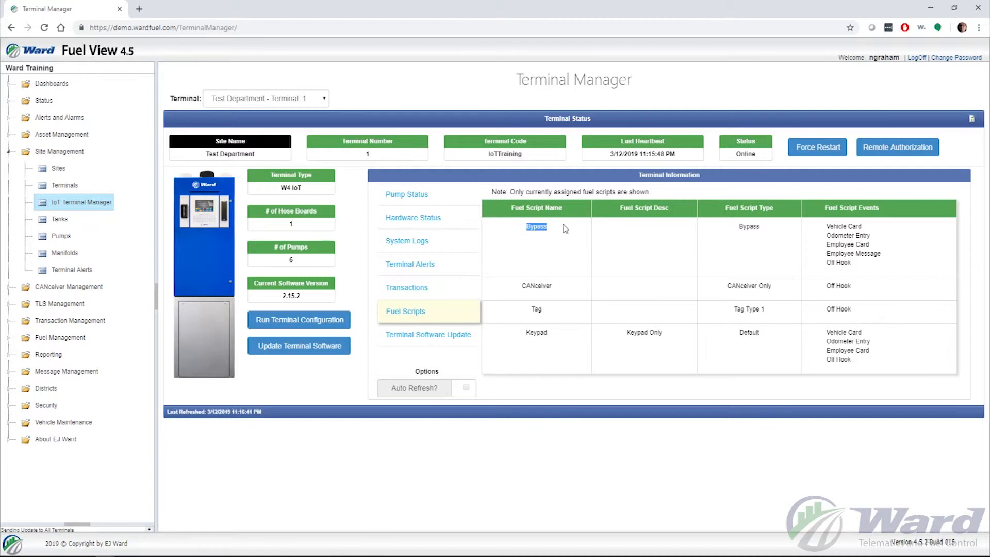
{"action": "left_click", "coordinate": [820, 233]}
{"action": "left_click_drag", "start_coordinate": [818, 230], "coordinate": [896, 243]}
{"action": "left_click_drag", "start_coordinate": [827, 245], "coordinate": [870, 252]}
{"action": "left_click_drag", "start_coordinate": [828, 253], "coordinate": [911, 258]}
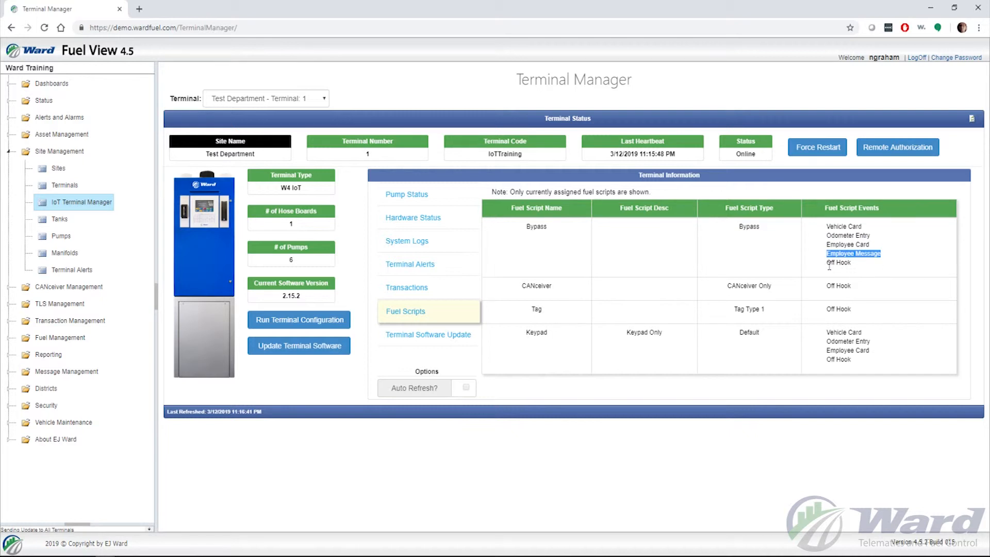
{"action": "left_click_drag", "start_coordinate": [828, 263], "coordinate": [888, 267]}
{"action": "left_click", "coordinate": [888, 267]}
{"action": "left_click_drag", "start_coordinate": [722, 290], "coordinate": [877, 292]}
{"action": "left_click", "coordinate": [823, 291]}
{"action": "left_click", "coordinate": [876, 293]}
View the terminal's software update history and return to the pump status.
{"action": "left_click", "coordinate": [439, 335]}
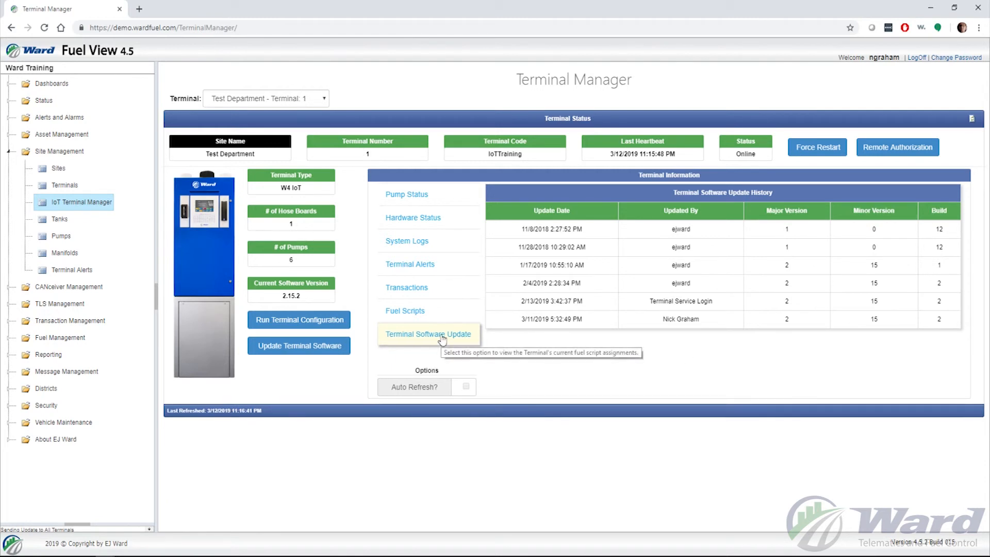
{"action": "left_click", "coordinate": [407, 195]}
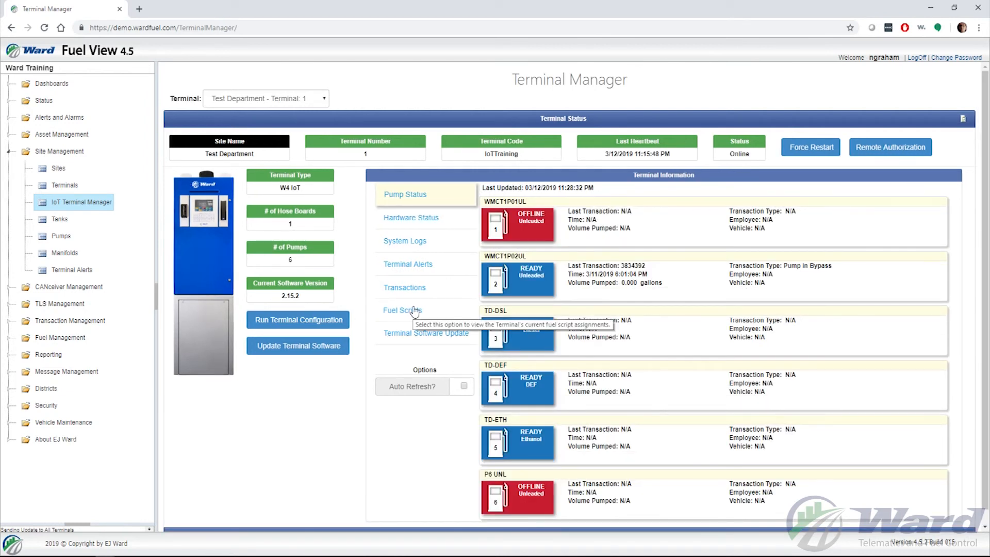
Switch auto refresh on and back off for the pump status, and refresh the Terminal Status information manually.
{"action": "left_click", "coordinate": [464, 385]}
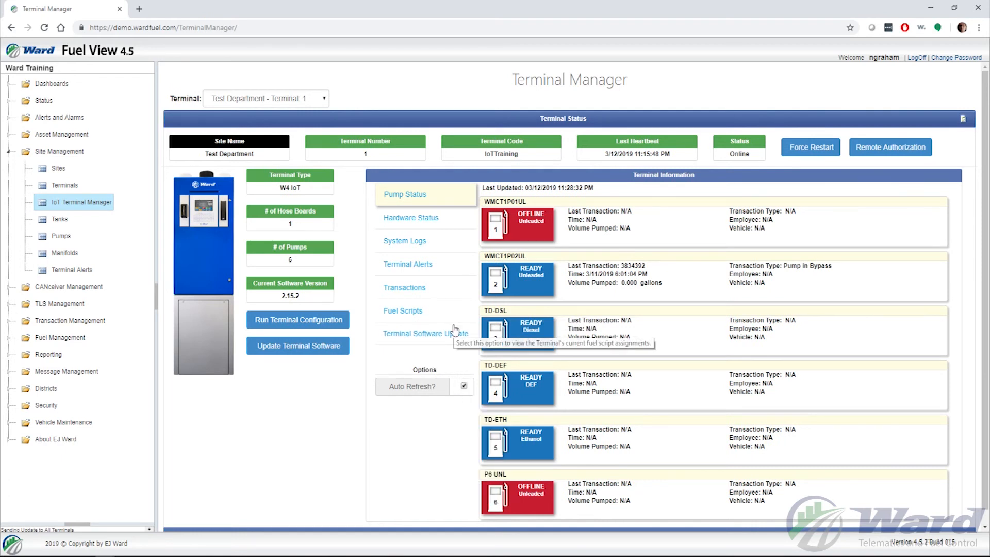
{"action": "left_click", "coordinate": [464, 387]}
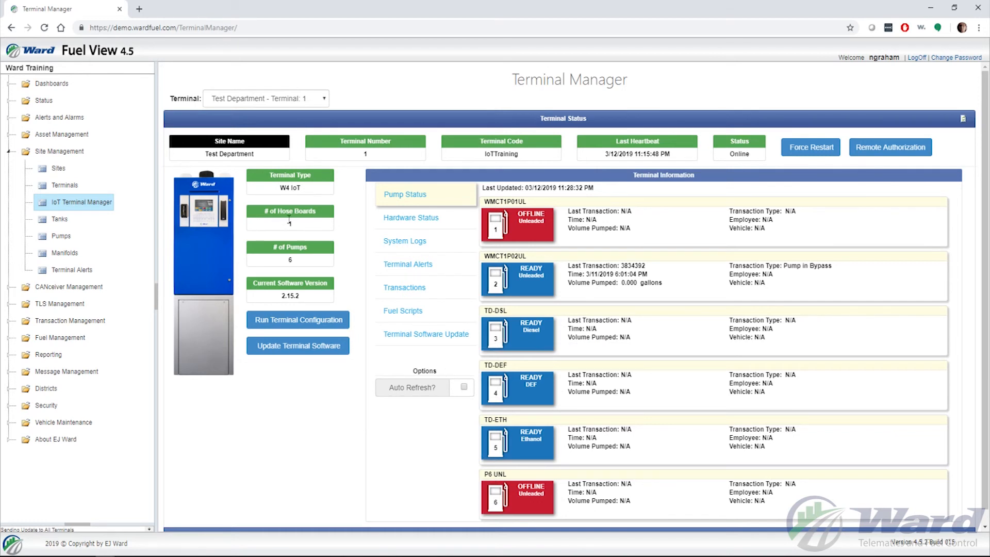
{"action": "left_click_drag", "start_coordinate": [954, 147], "coordinate": [189, 153]}
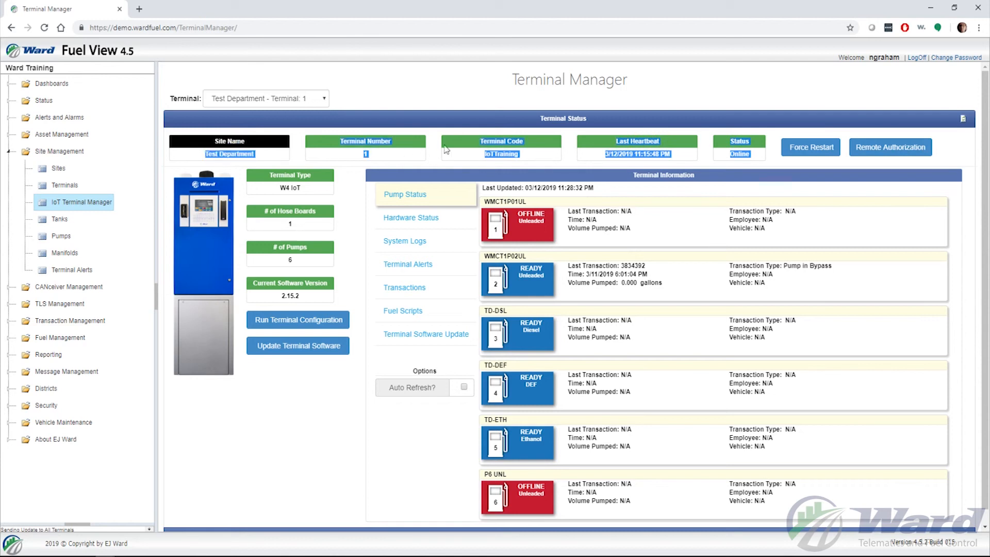
{"action": "left_click", "coordinate": [931, 178]}
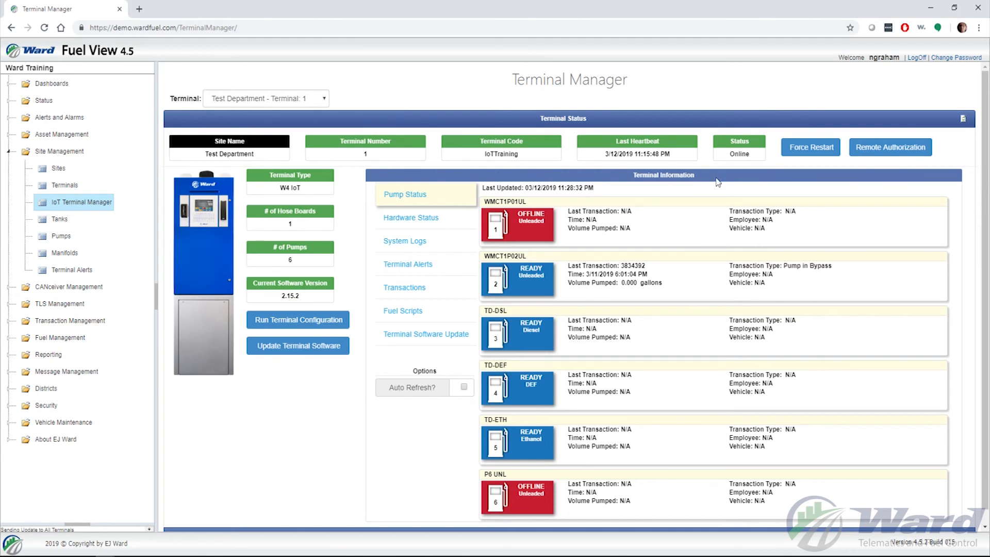
{"action": "left_click", "coordinate": [963, 120]}
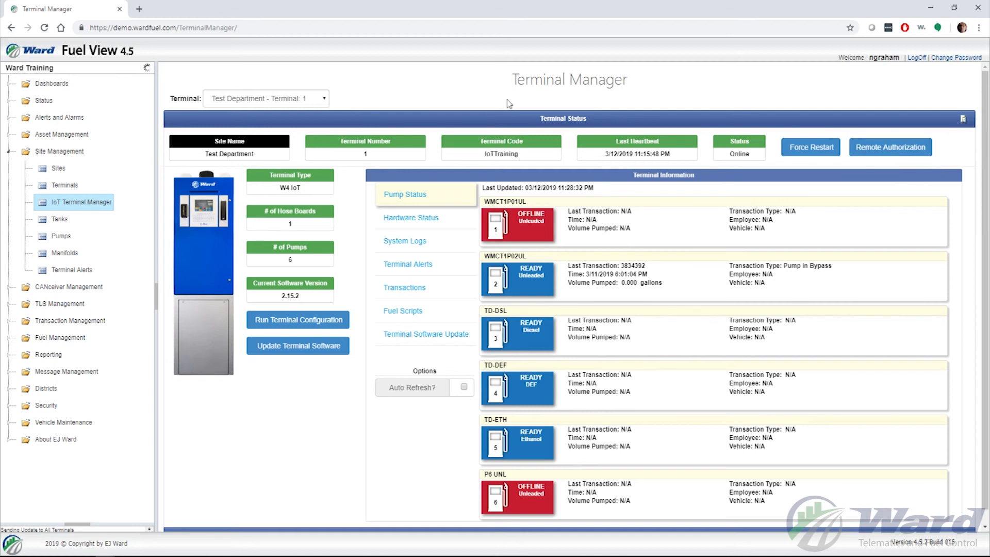